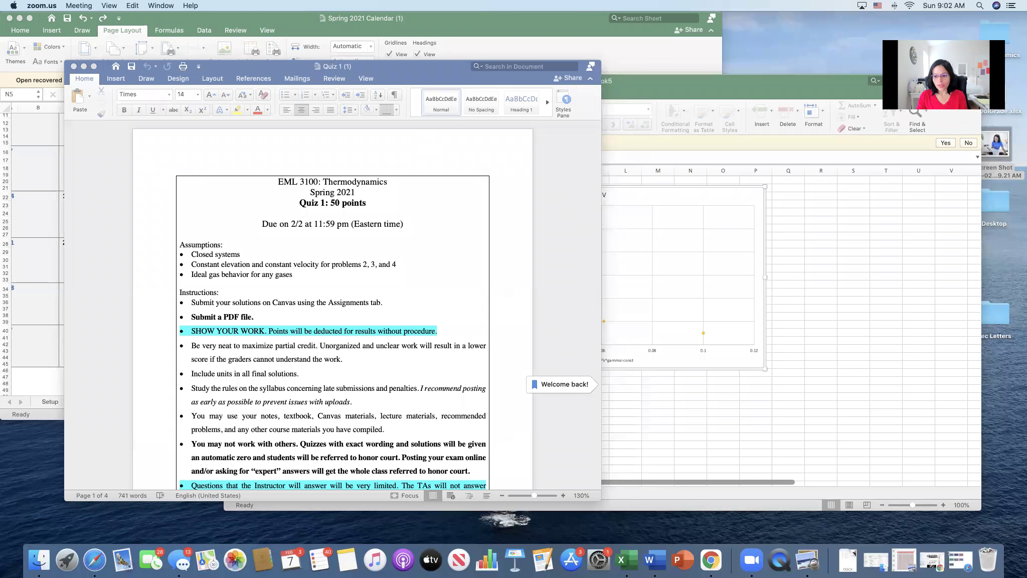
Scroll the Word quiz to Problem 2's four-process P-v cycle diagram, then drag the window right.
left_click(466, 198)
scroll(466, 198, "down", 5)
scroll(466, 198, "down", 10)
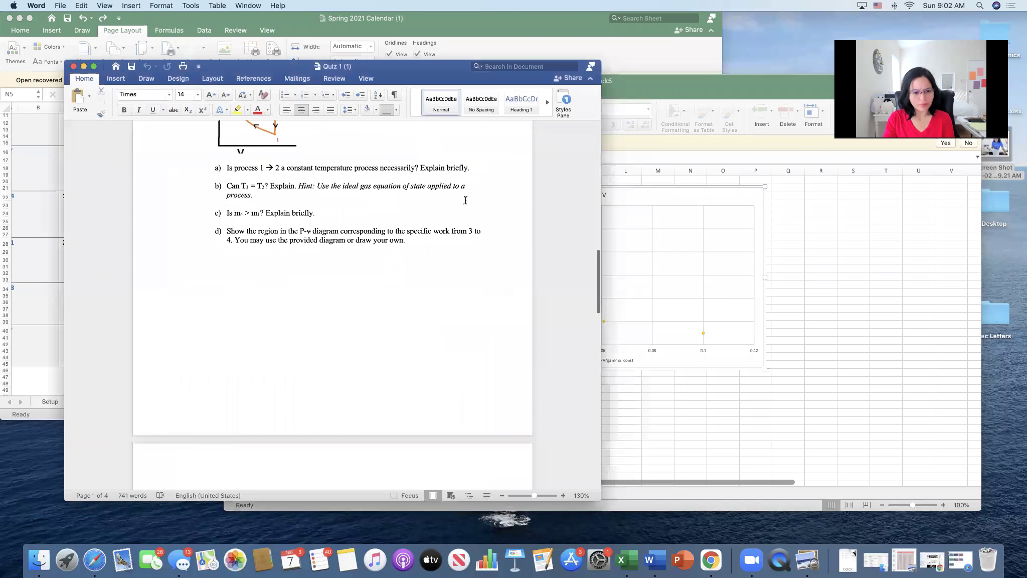
scroll(403, 229, "up", 3)
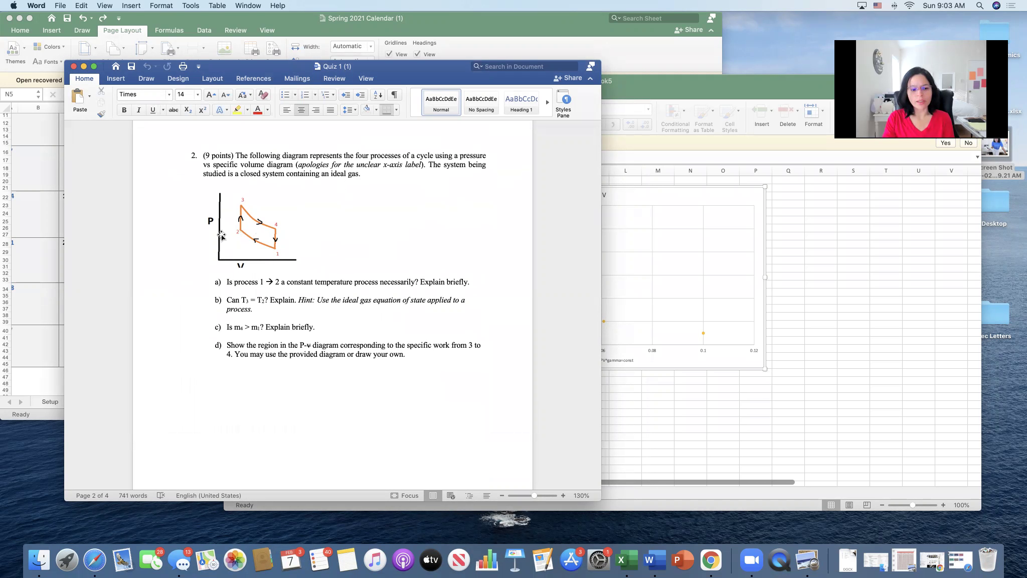
scroll(261, 271, "up", 1)
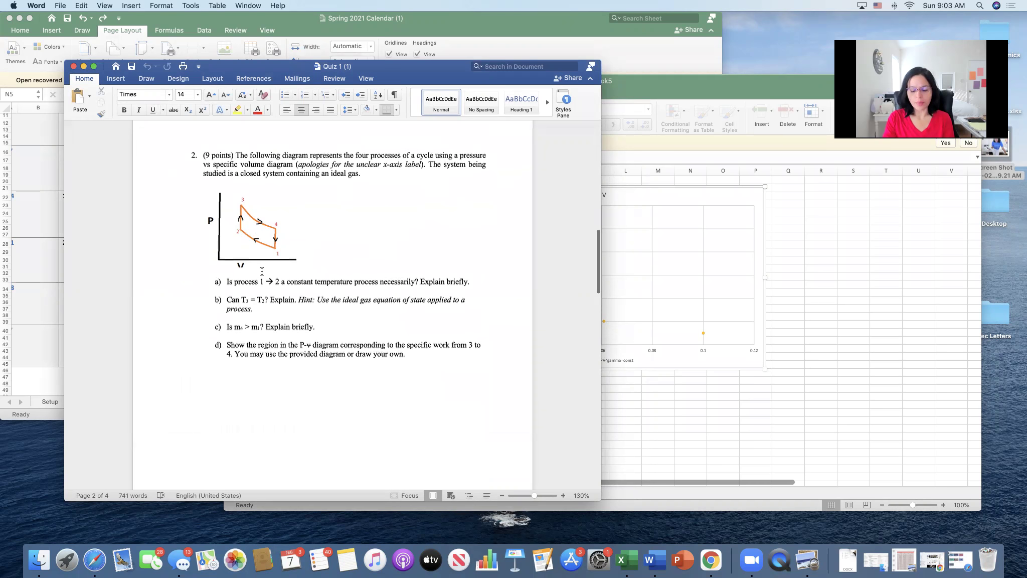
scroll(272, 271, "up", 2)
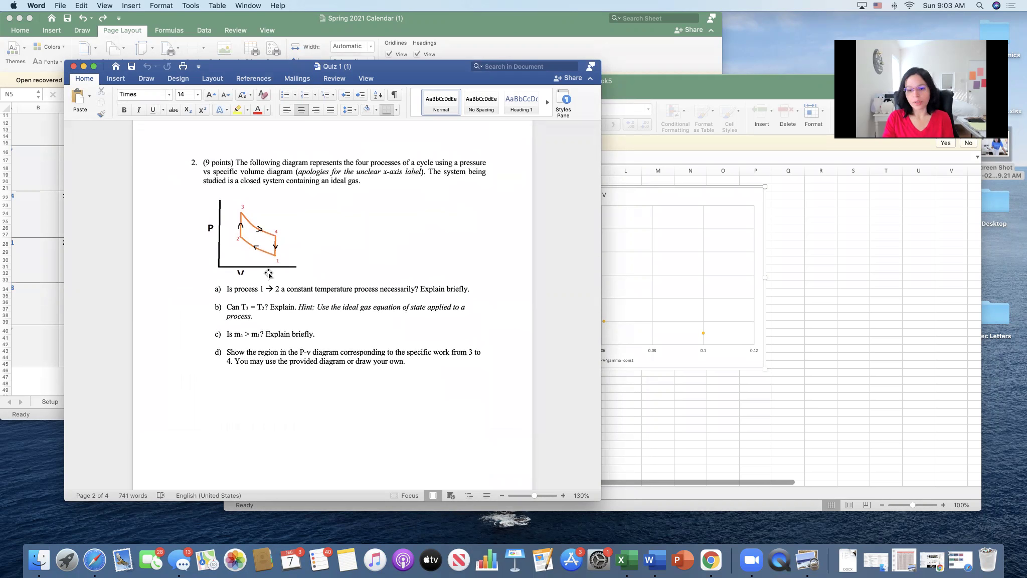
left_click_drag(412, 70, 517, 69)
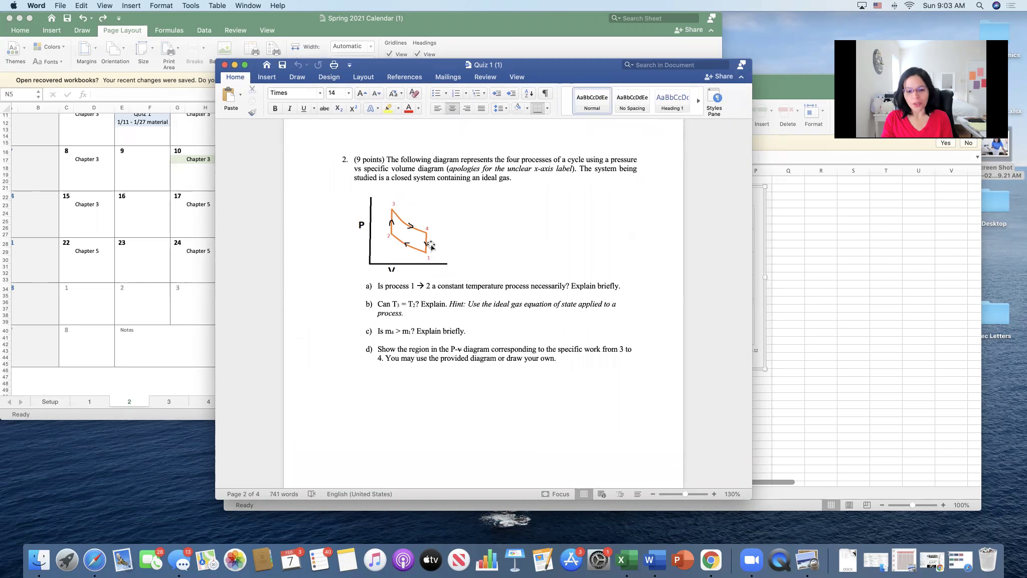
scroll(443, 252, "down", 1)
scroll(443, 252, "up", 1)
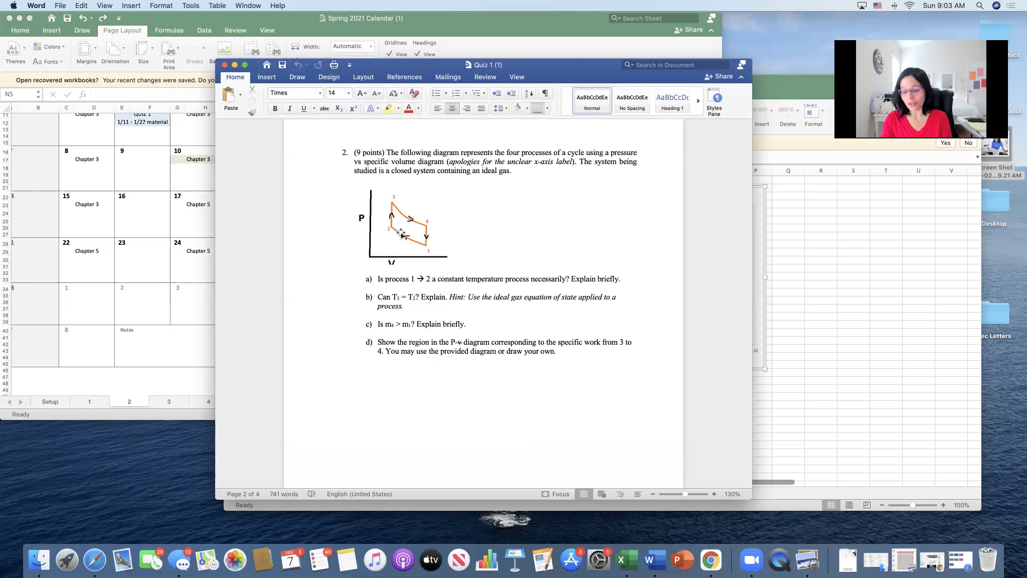
scroll(401, 235, "down", 1)
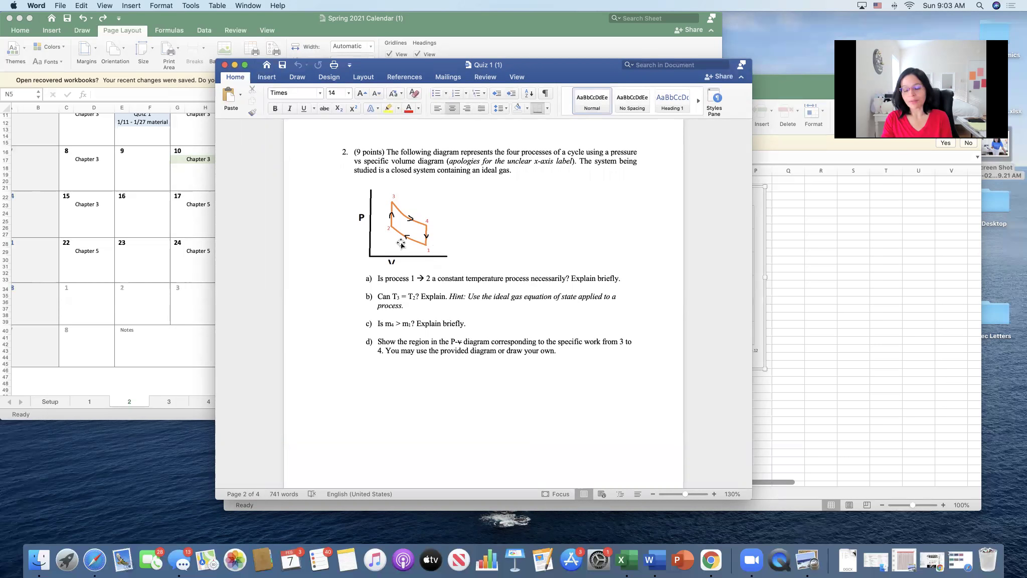
scroll(402, 243, "up", 1)
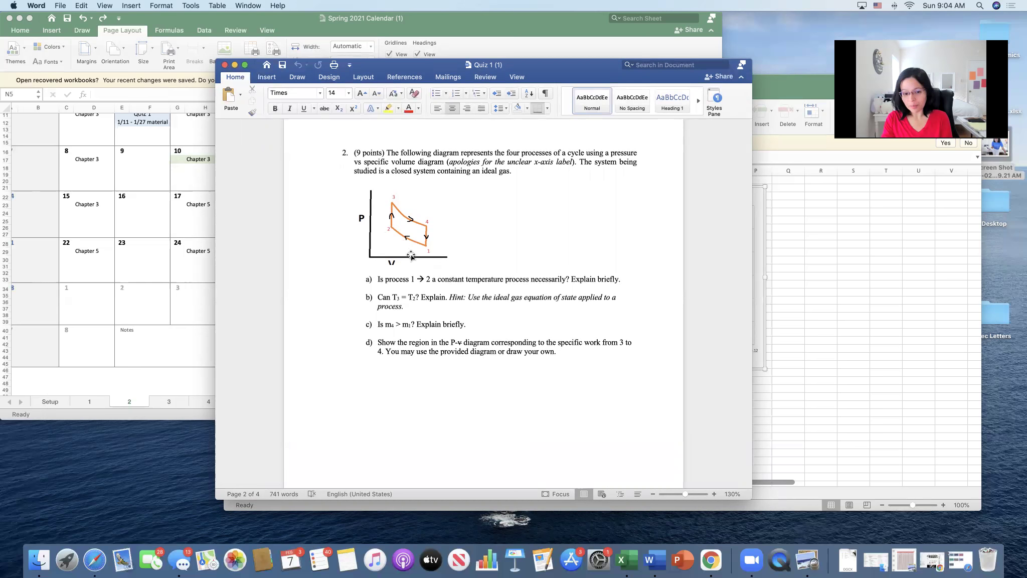
scroll(430, 255, "down", 2)
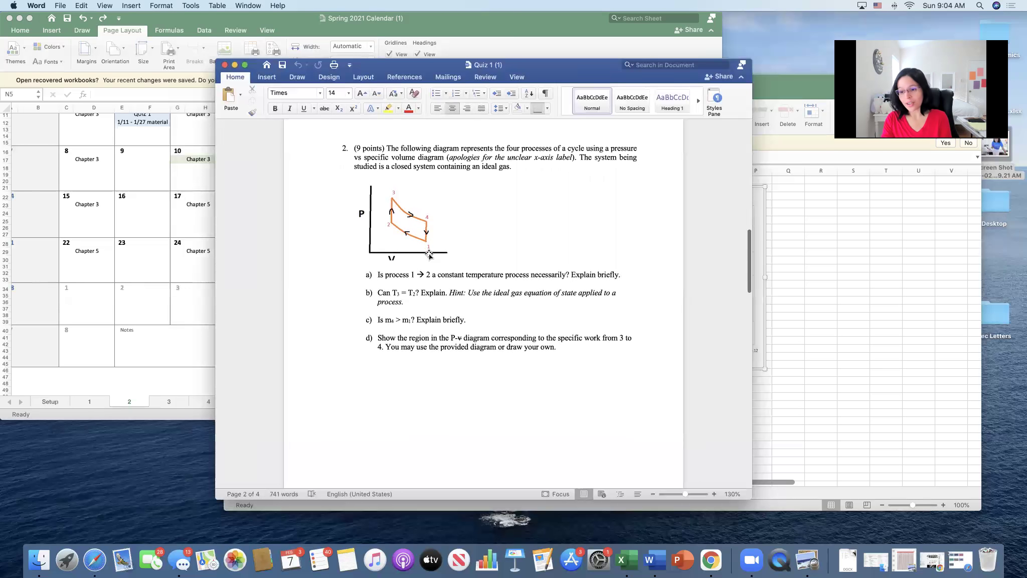
scroll(430, 255, "down", 1)
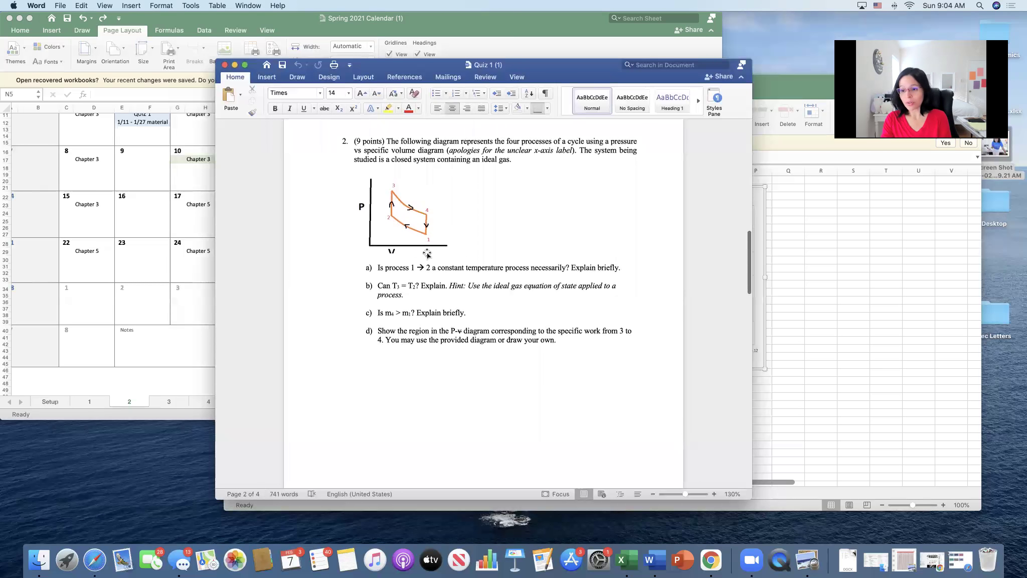
scroll(408, 254, "down", 1)
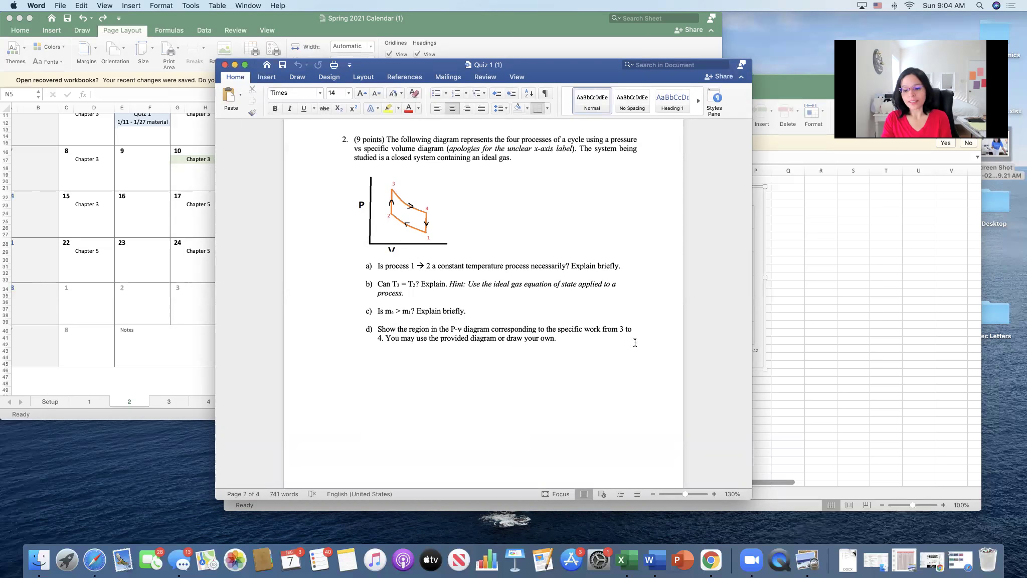
Bring the Book5 workbook forward, move the P vs V chart right and down, and zoom to 110%.
left_click(781, 360)
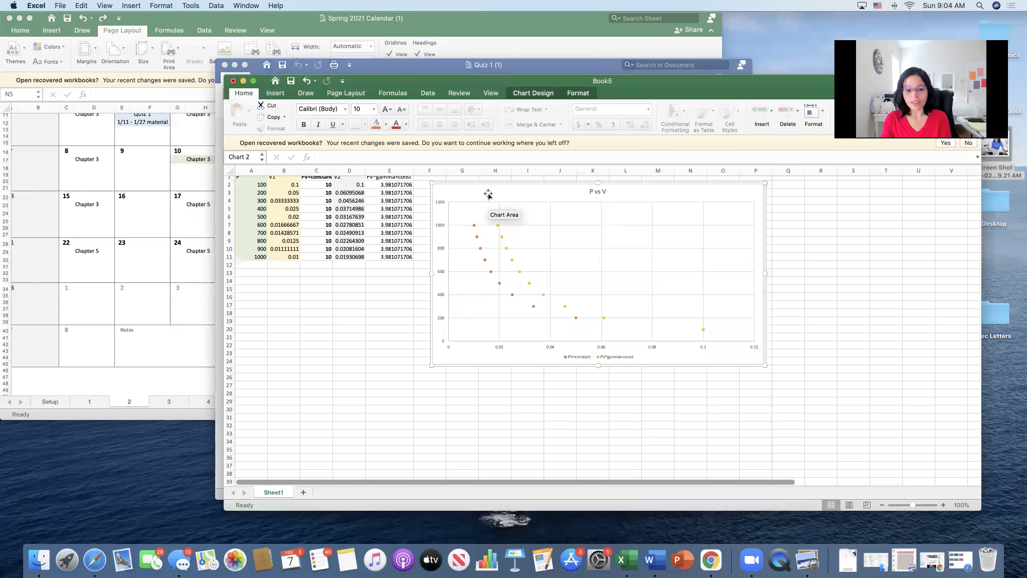
left_click_drag(491, 196, 604, 229)
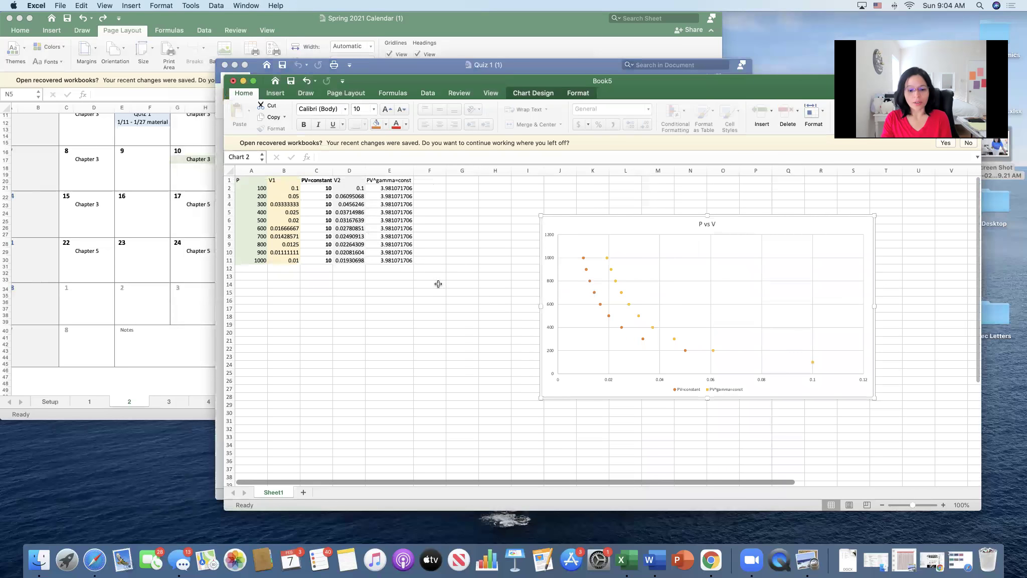
left_click(924, 504)
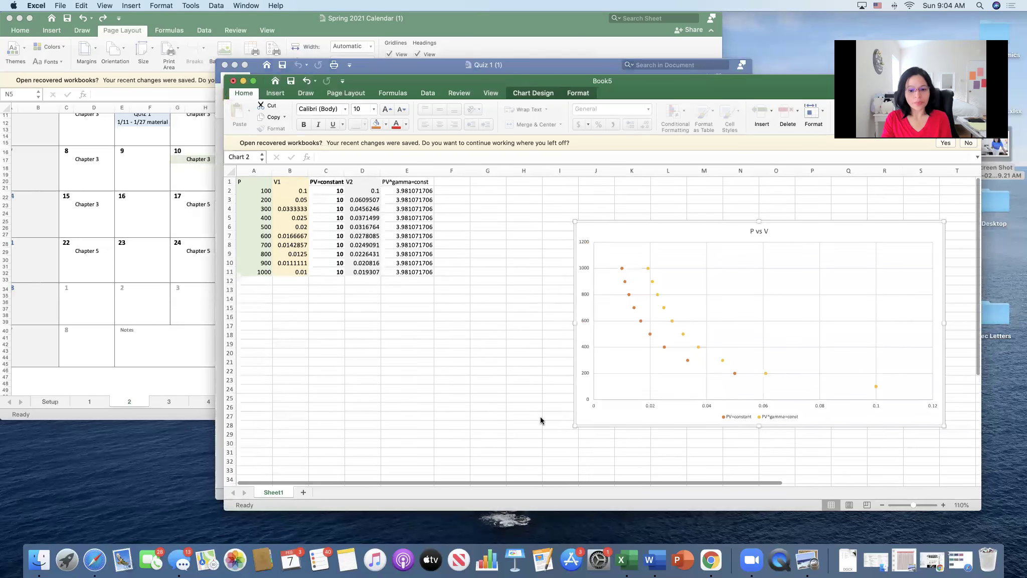
Check the P values 100 to 1000 and the V1 value in B2, then begin selecting from A1.
left_click(258, 190)
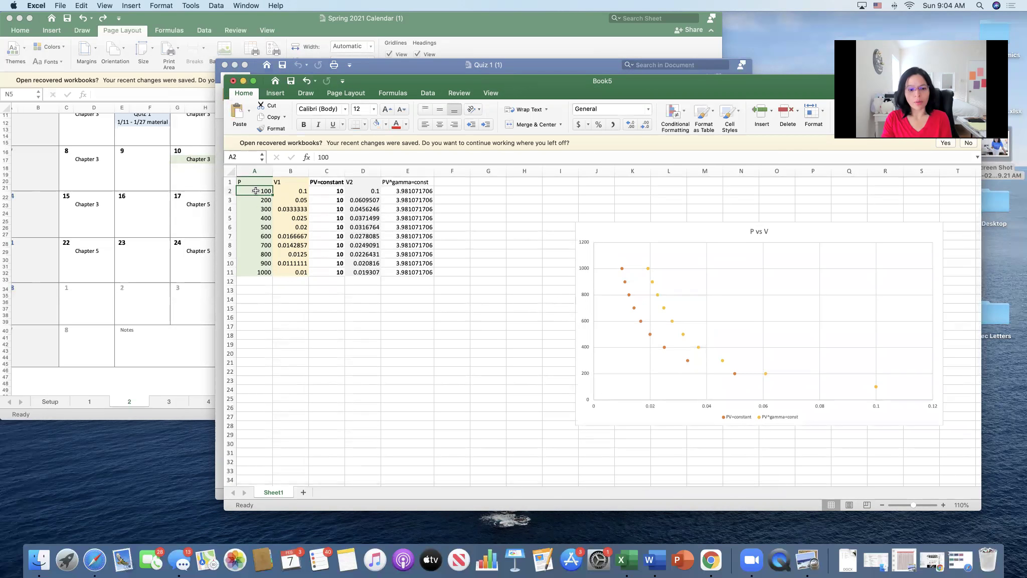
left_click(248, 271)
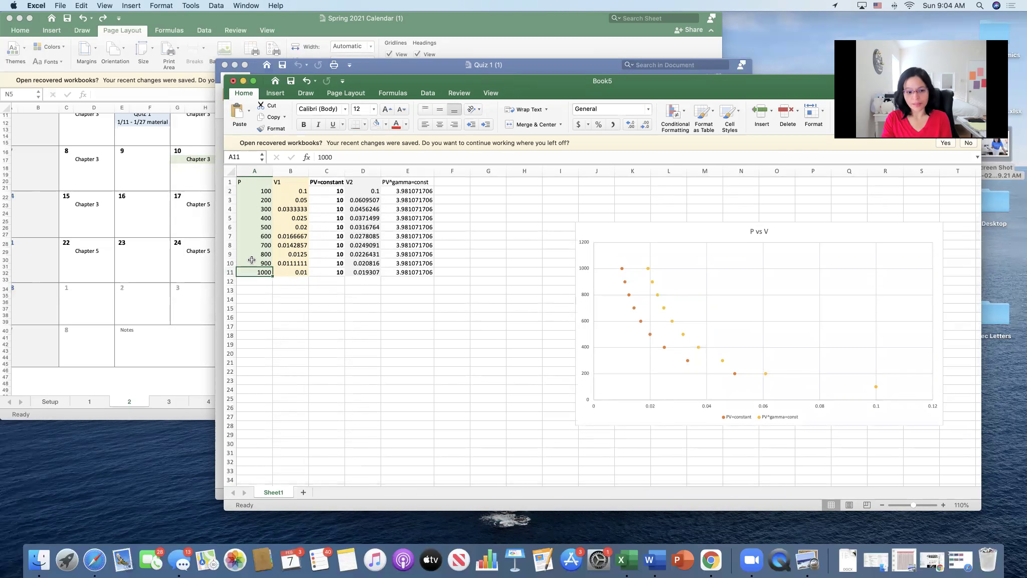
scroll(245, 263, "right", 1)
scroll(246, 263, "left", 1)
left_click(293, 190)
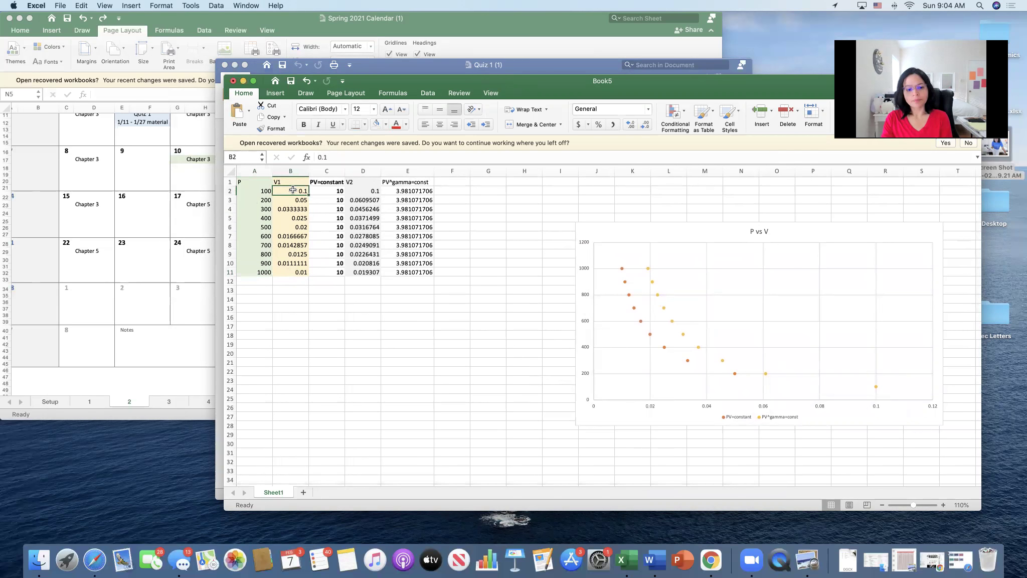
left_click_drag(251, 181, 326, 274)
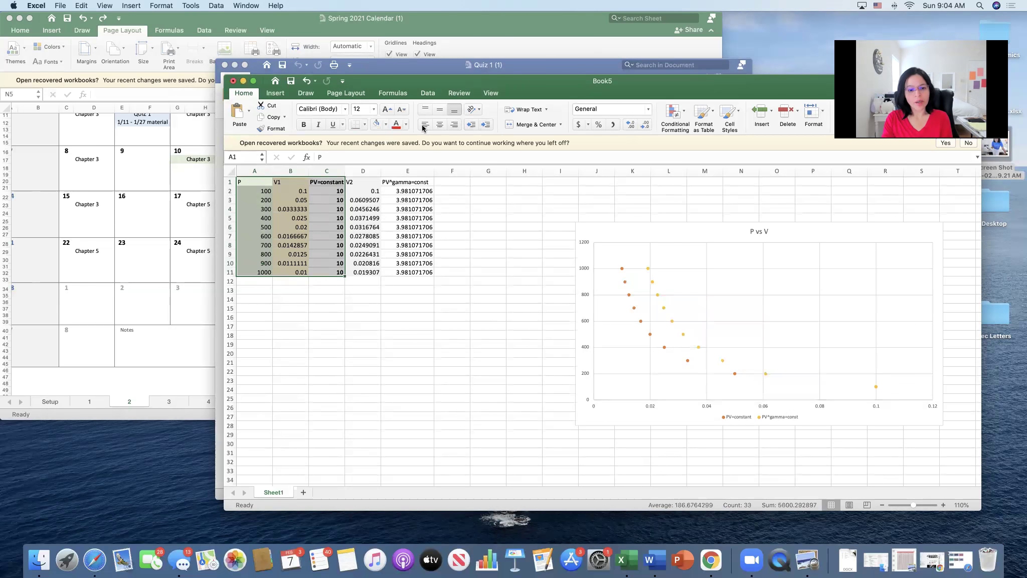
Apply a Thick Box Border to A1:C11.
left_click(364, 128)
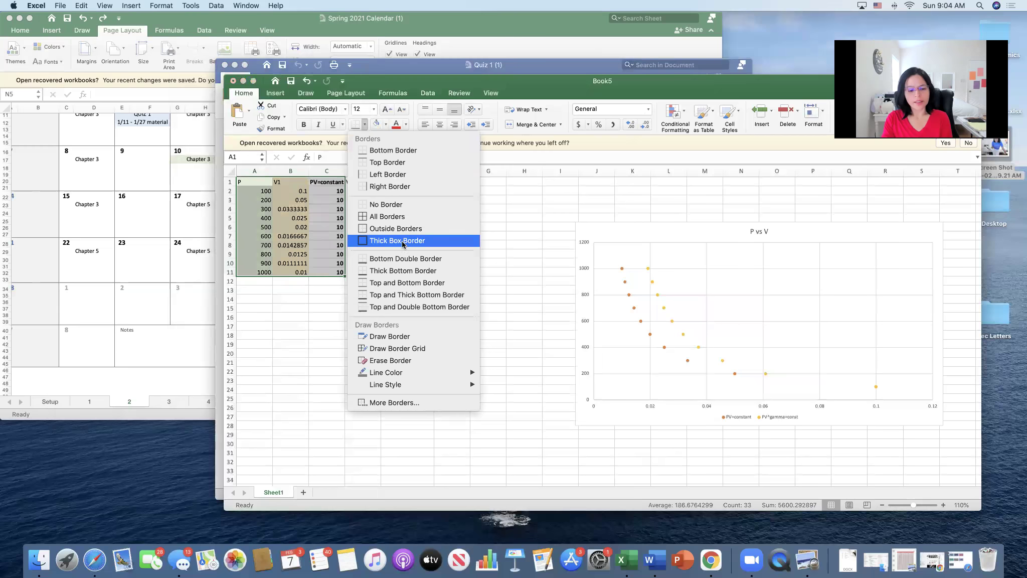
left_click(405, 240)
left_click(311, 314)
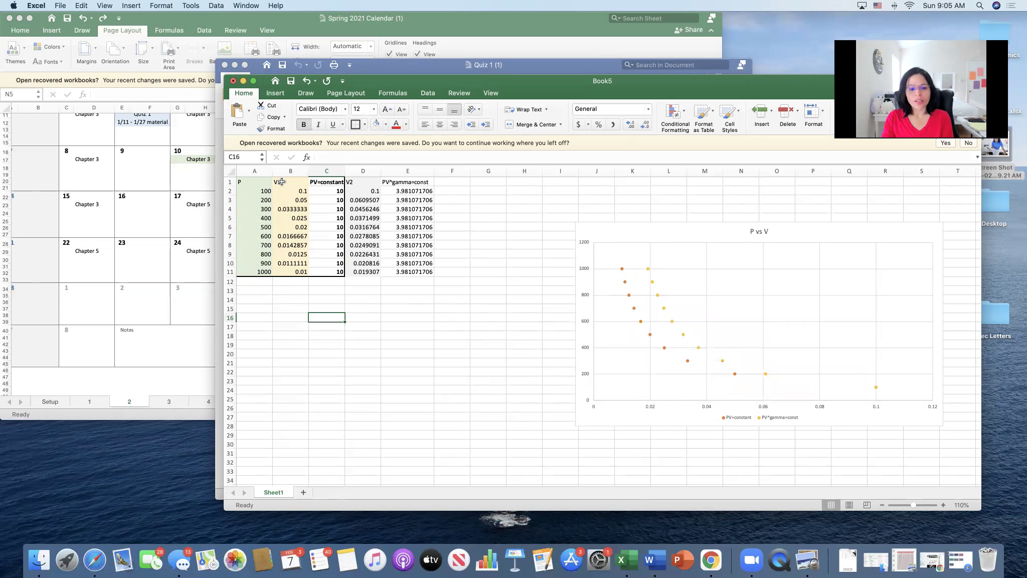
Scroll around the bordered table and check the V1 value in cell B2.
scroll(240, 260, "down", 1)
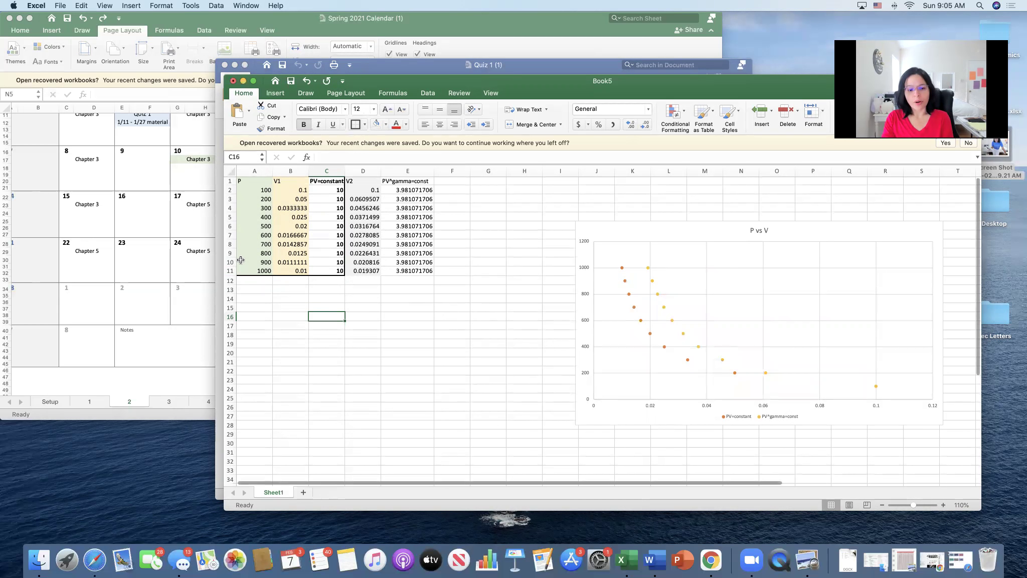
scroll(241, 259, "right", 1)
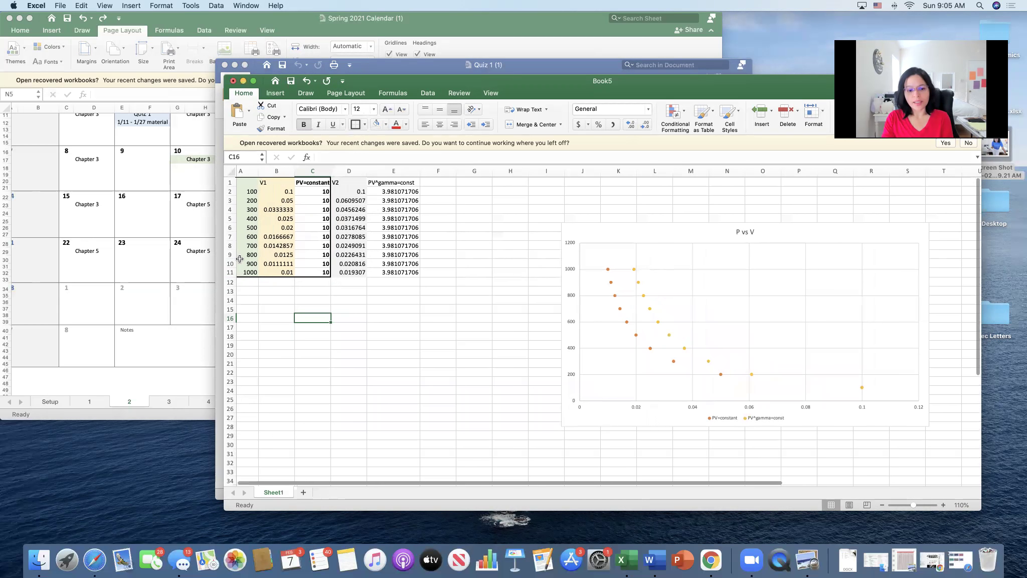
scroll(286, 238, "left", 1)
left_click(296, 193)
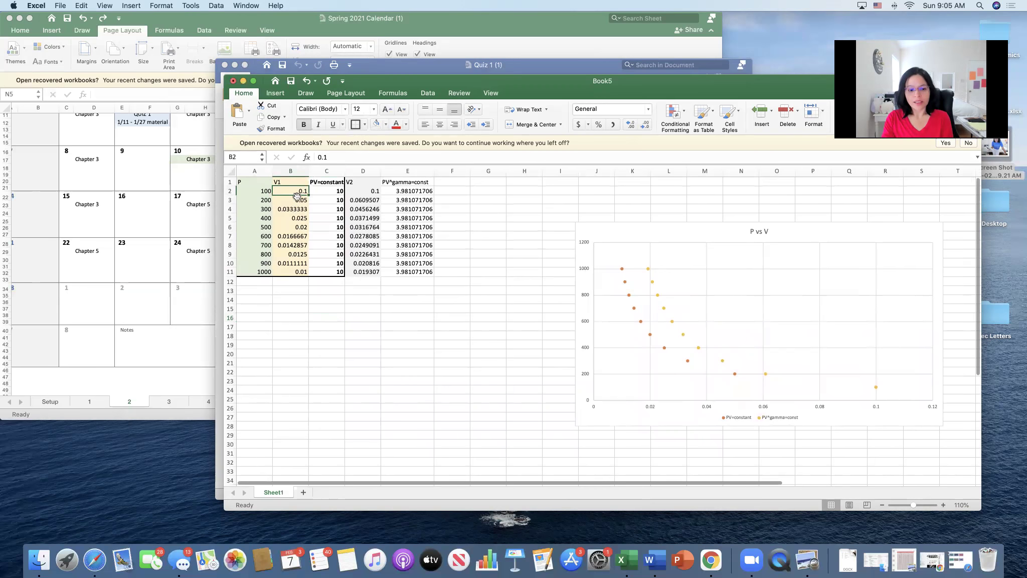
left_click(296, 200)
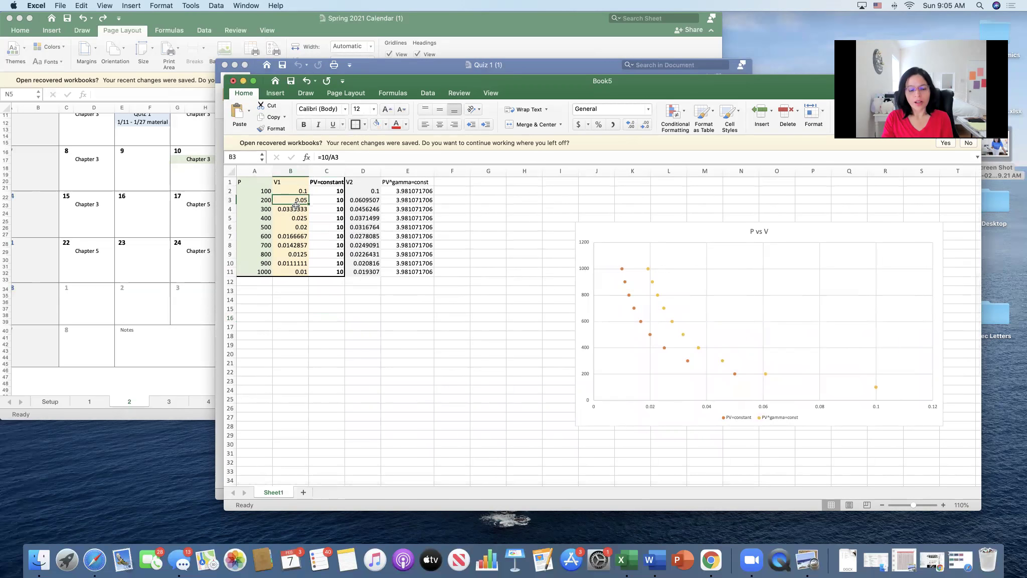
left_click(365, 182)
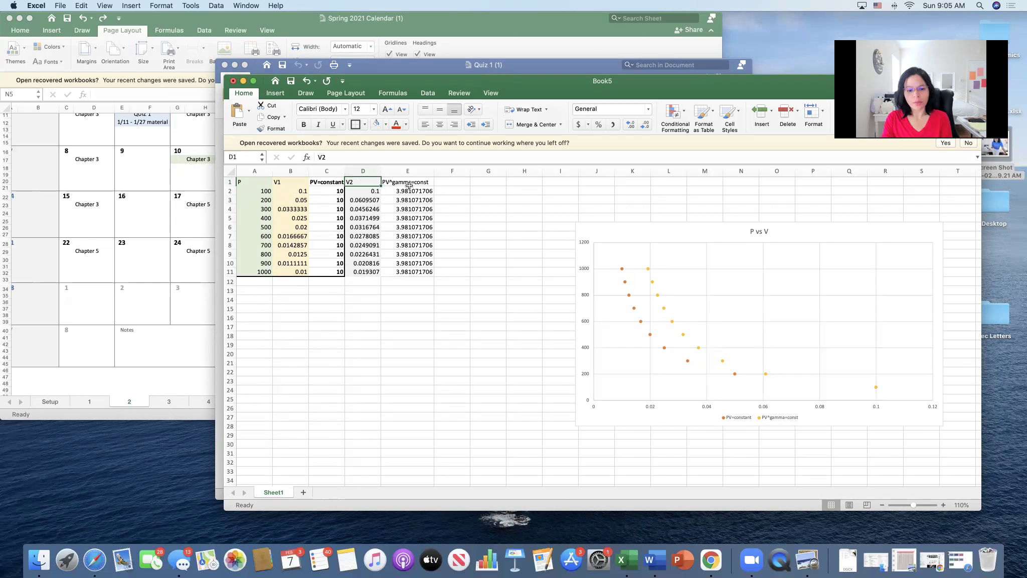
left_click(404, 183)
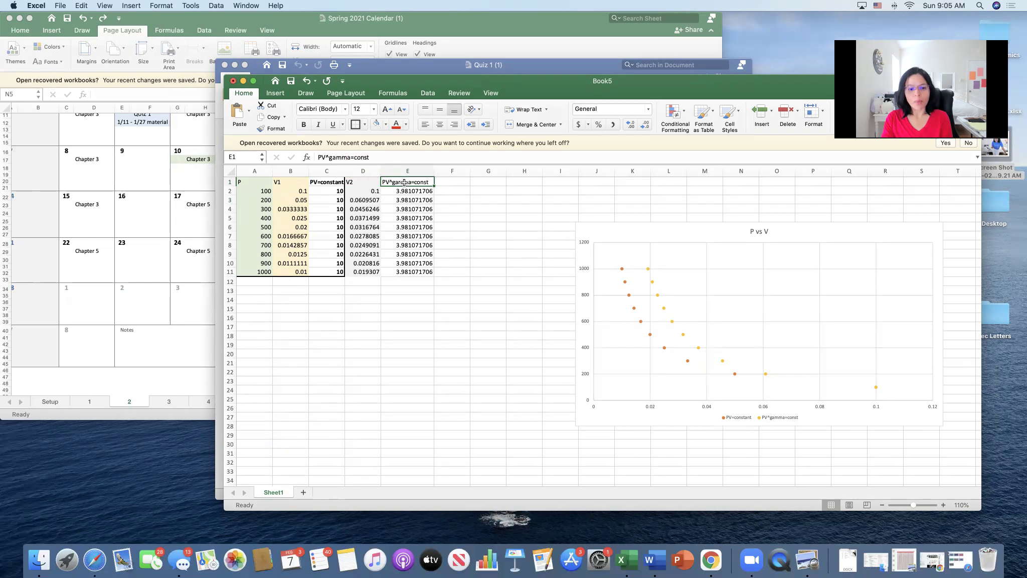
left_click(409, 191)
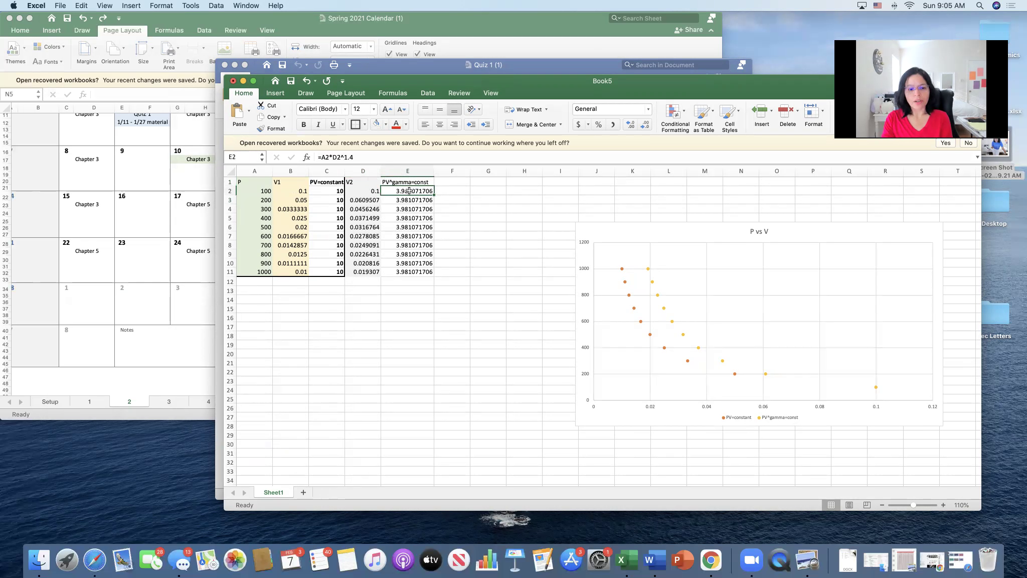
left_click(411, 182)
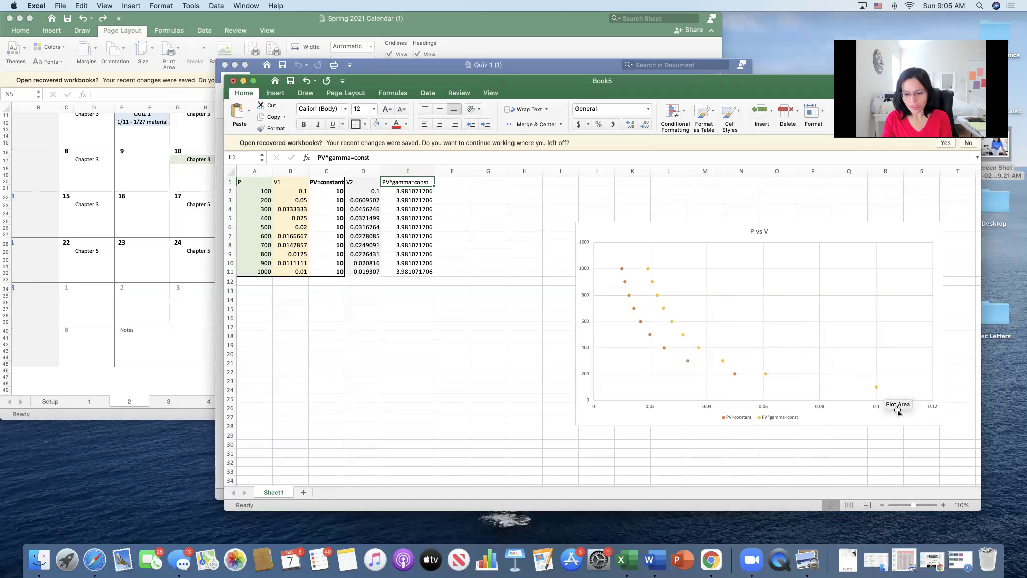
mouse_move(876, 387)
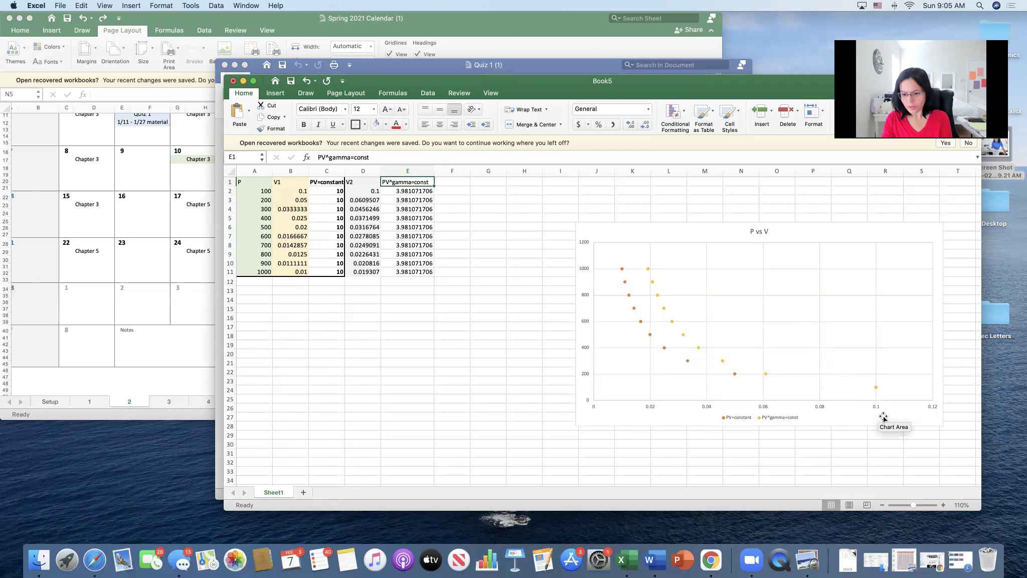
mouse_move(735, 374)
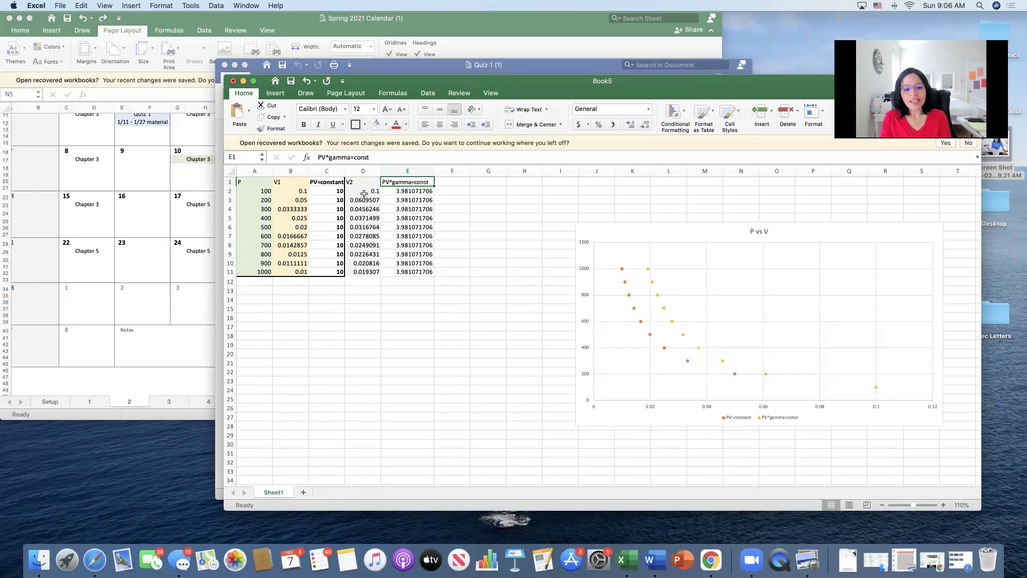
Select the V2 column values, then drag the P vs V chart up-left beside the table.
left_click_drag(326, 184, 369, 272)
left_click(364, 232)
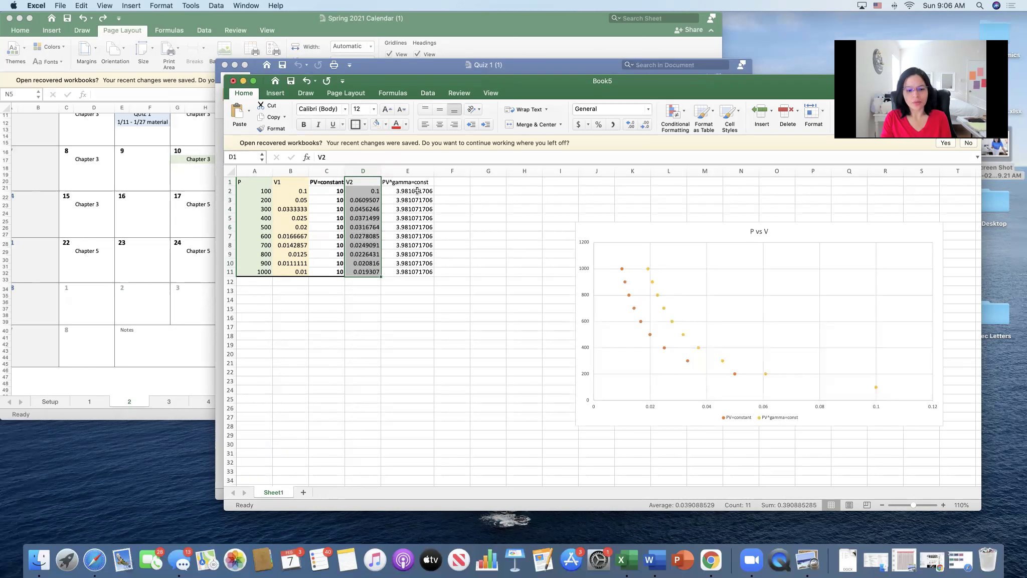
left_click_drag(659, 233, 550, 216)
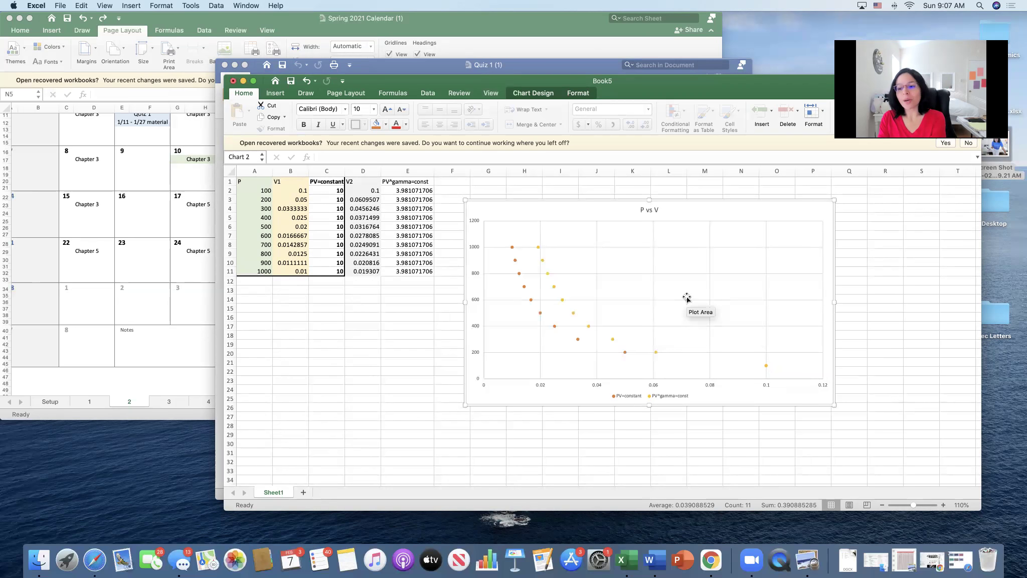
scroll(687, 298, "up", 2)
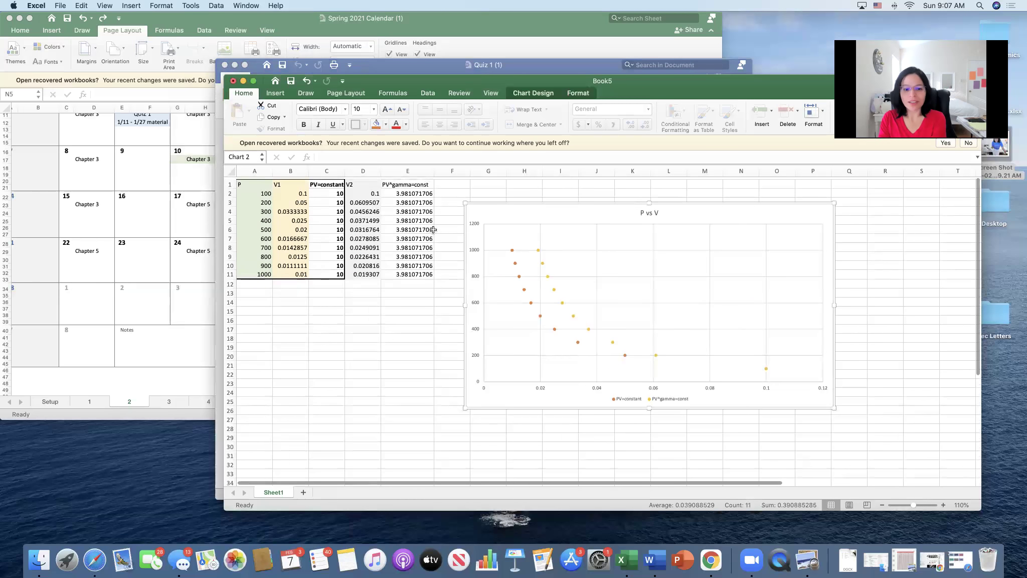